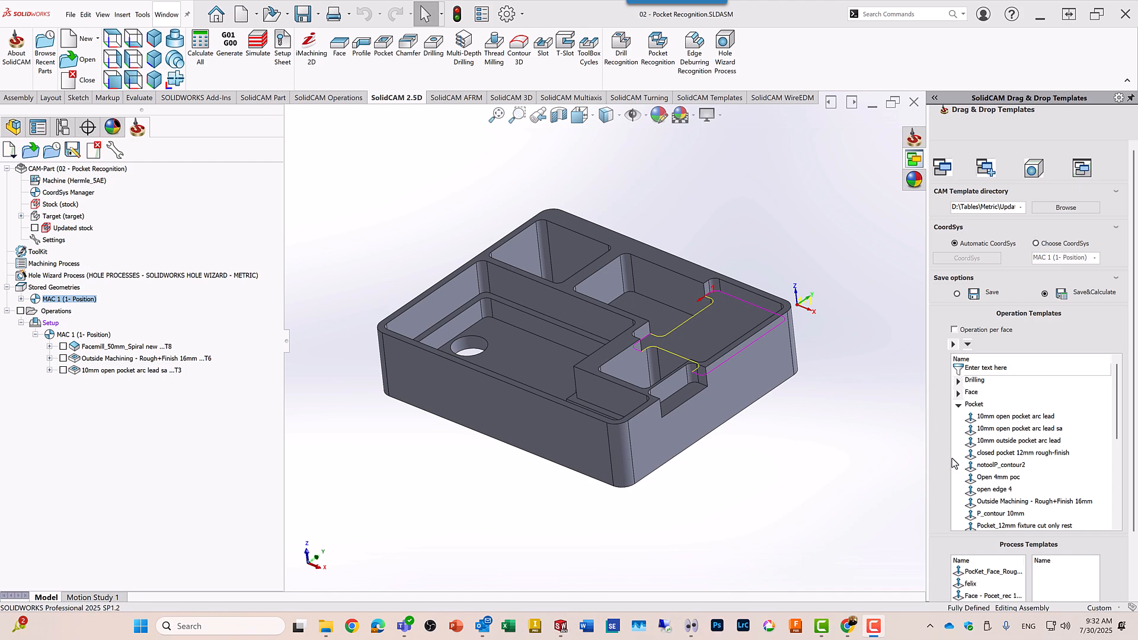
- Add a pocket operation to the Setup from the "10mm open pocket arc lead" template, using coordinate system MAC 1 (1- Position)
click(958, 405)
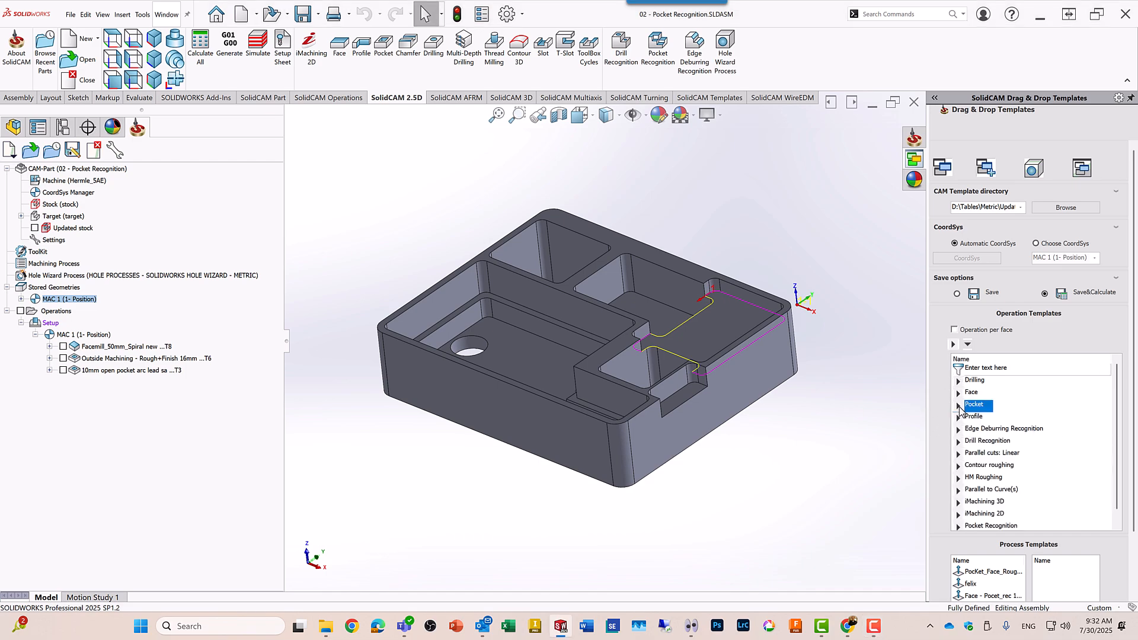
click(958, 405)
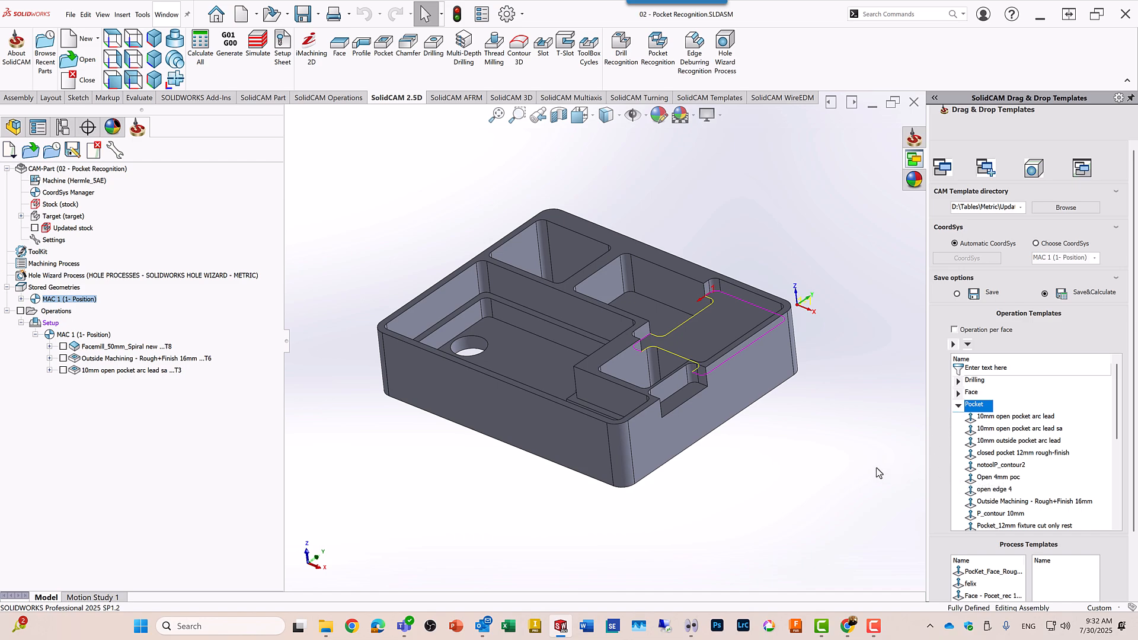
click(994, 417)
drag(993, 413, 99, 418)
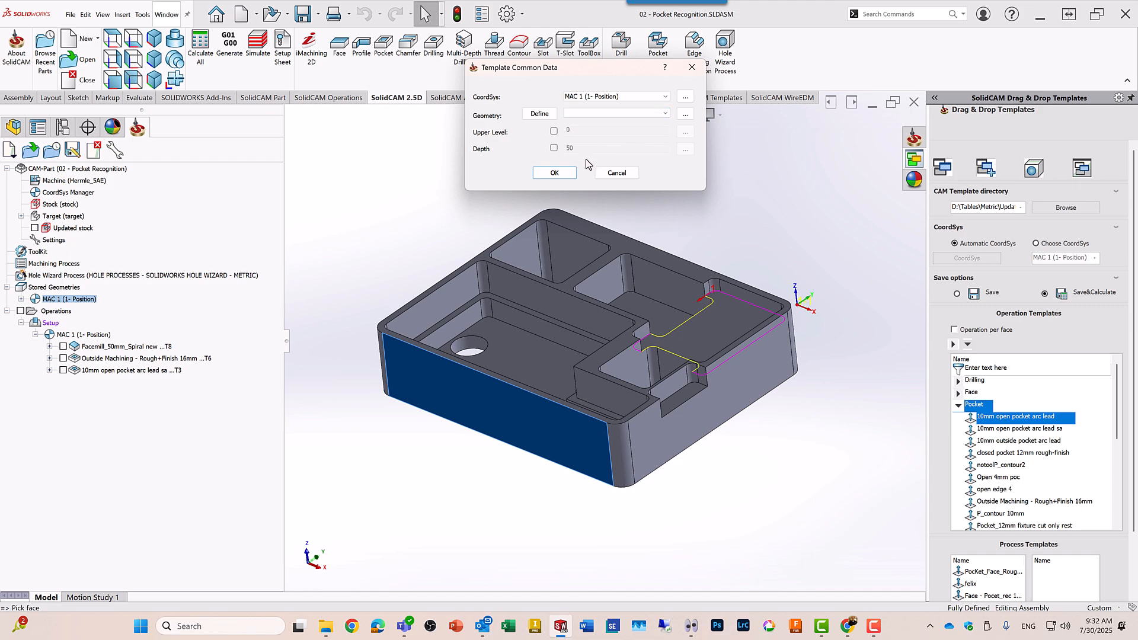
click(551, 173)
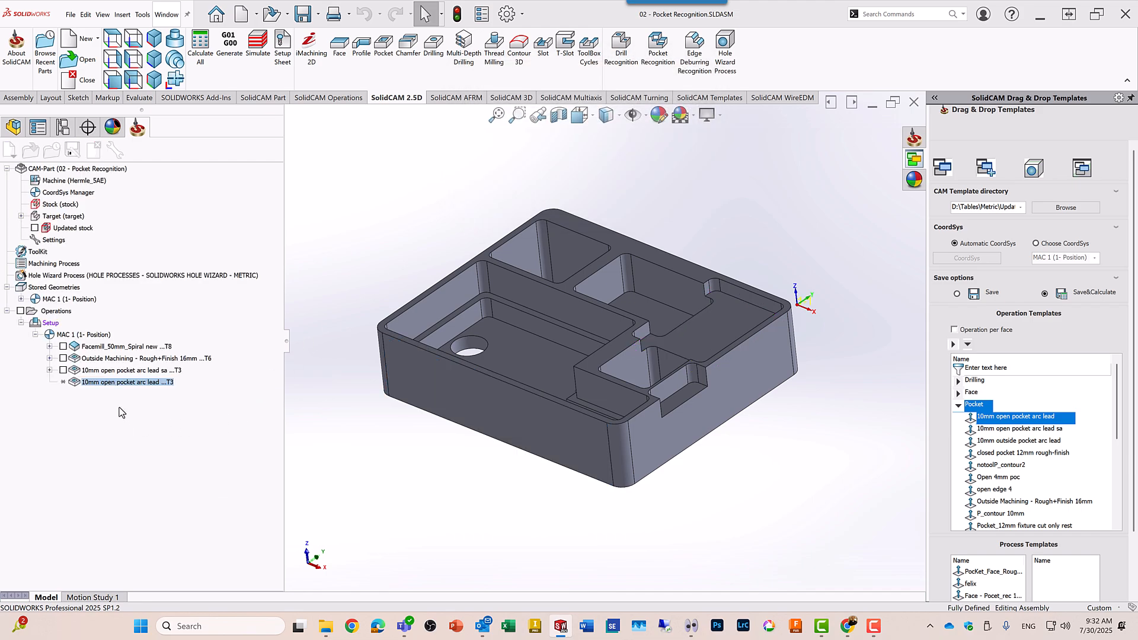
- Define new geometry for the added pocket operation as a chain around the floor of the large pocket containing the round hole
double_click(107, 383)
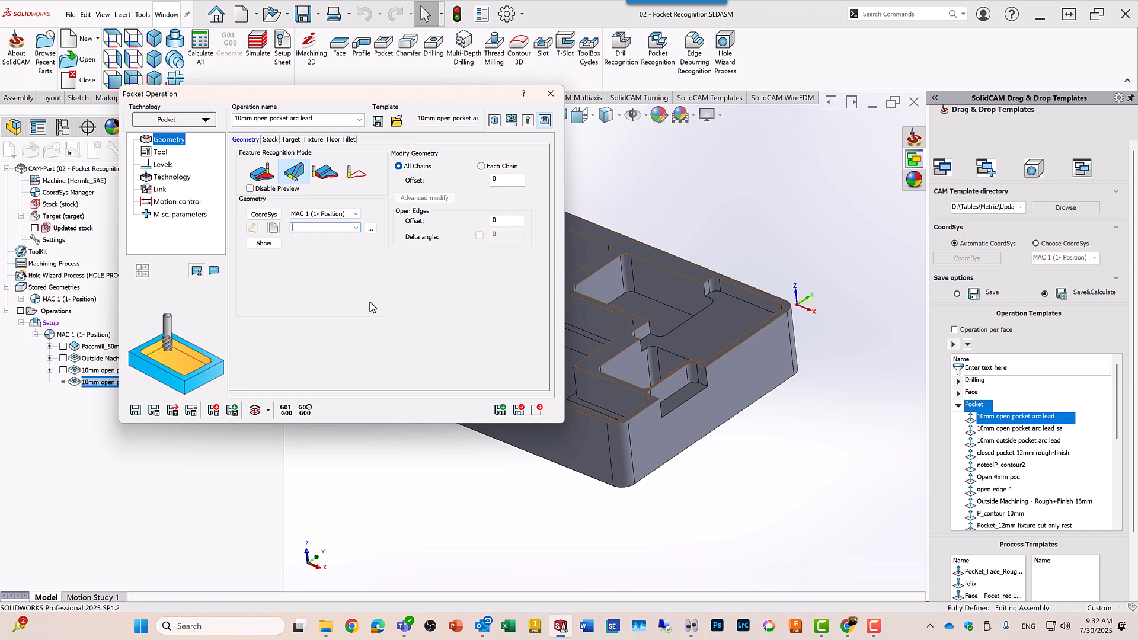
click(271, 230)
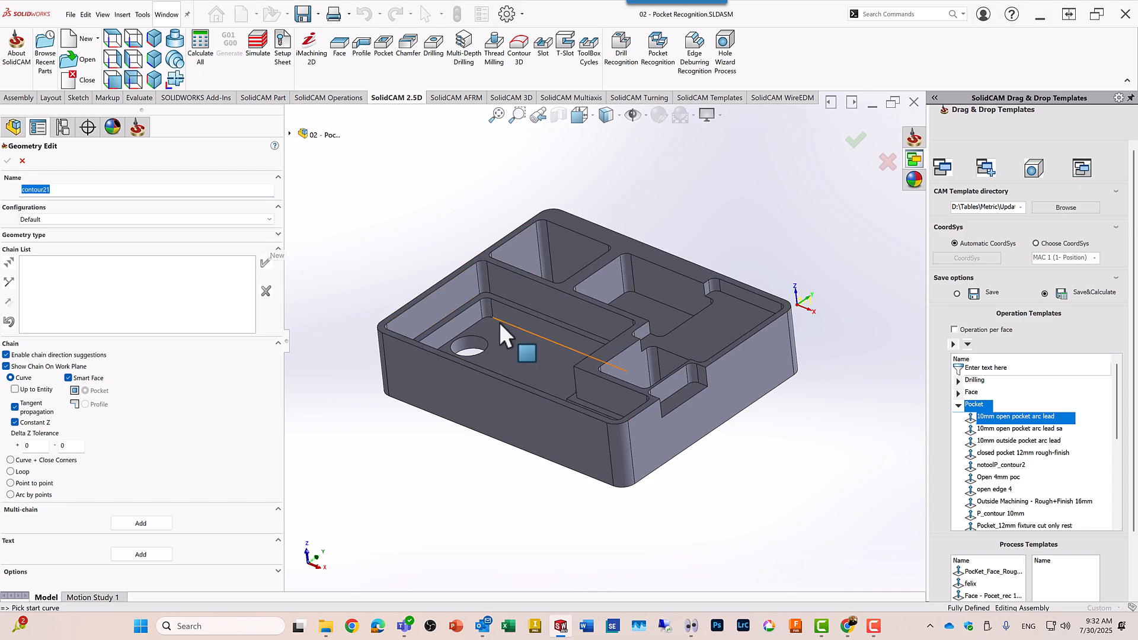
click(413, 399)
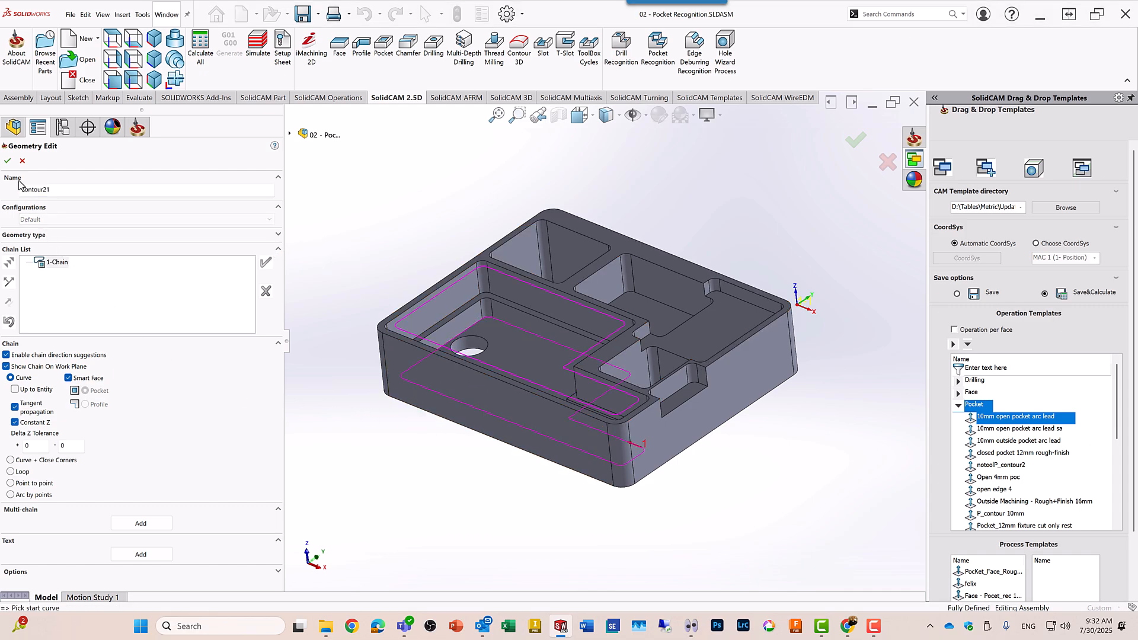
click(8, 161)
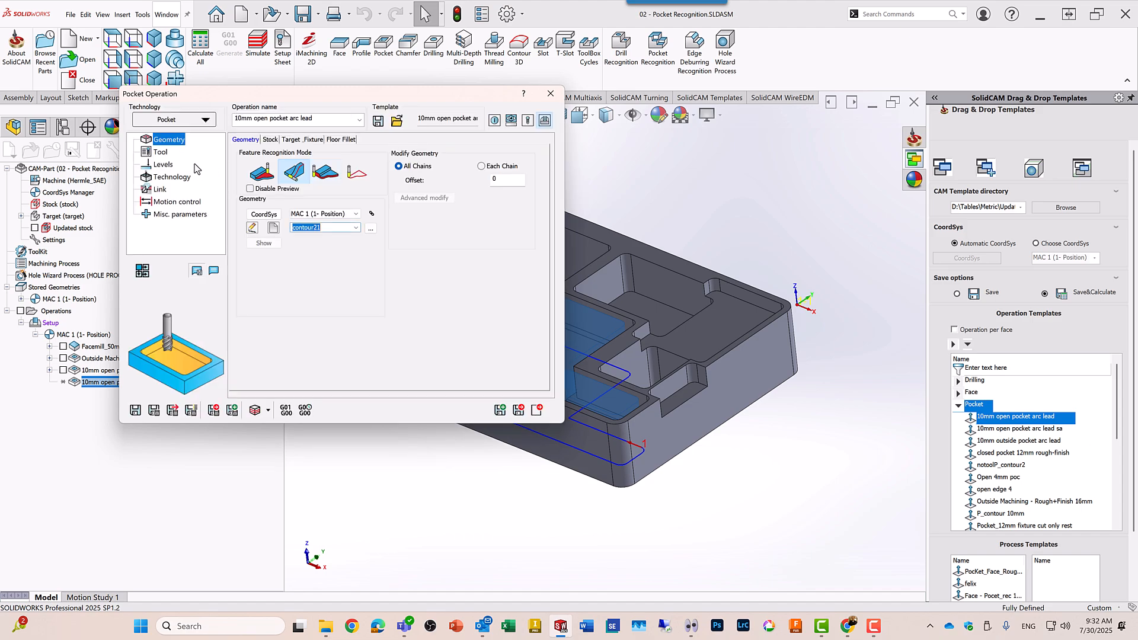
- Check the pocket operation's tool and milling levels, save and calculate it, and close its settings
click(160, 152)
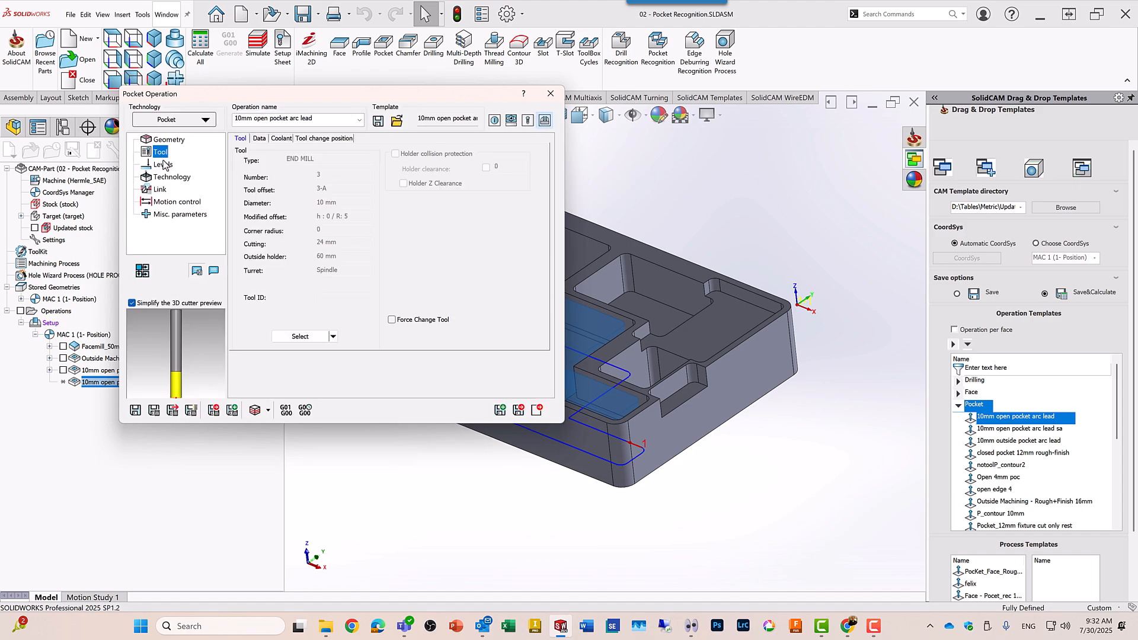
click(164, 166)
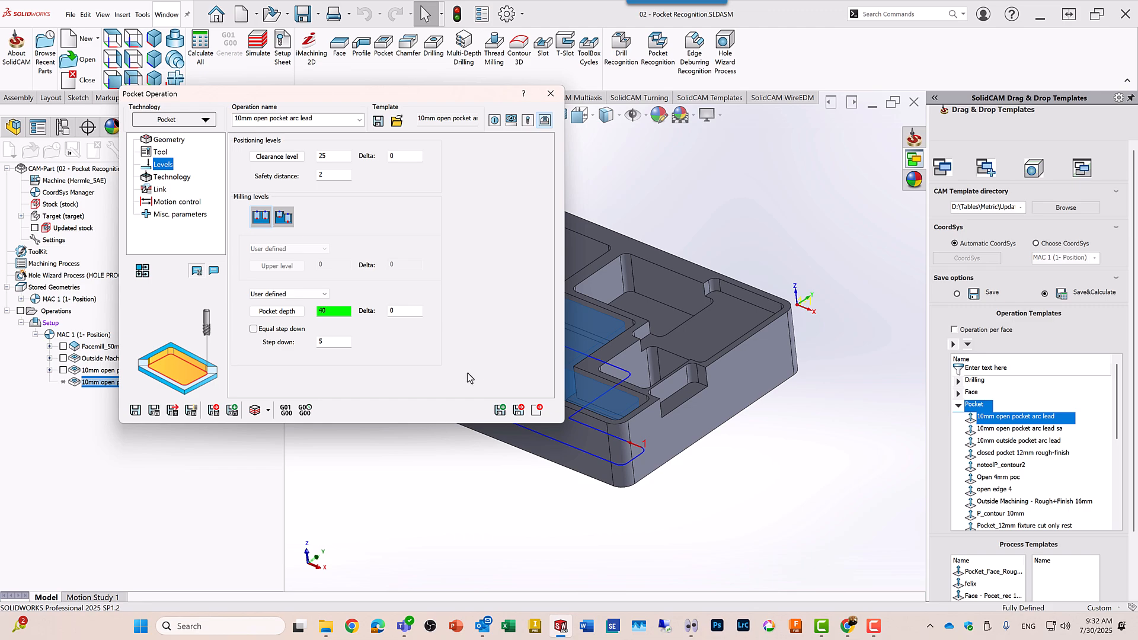
click(156, 413)
click(550, 94)
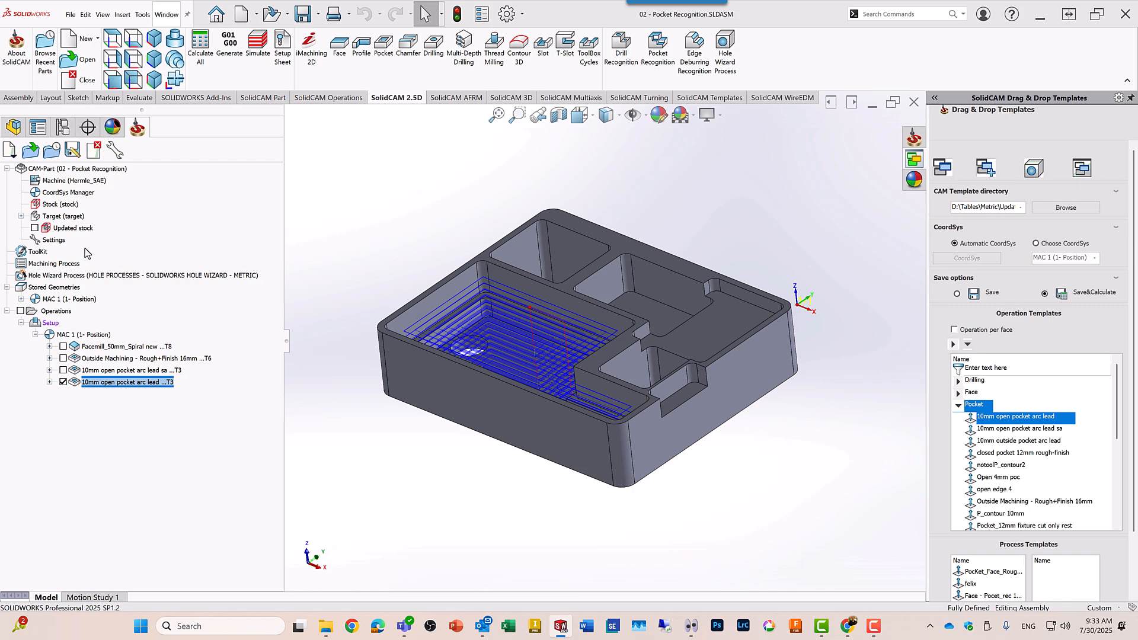
- Create a second pocket operation by applying the "10mm open pocket arc lead" template to the stored geometry contour1
click(20, 299)
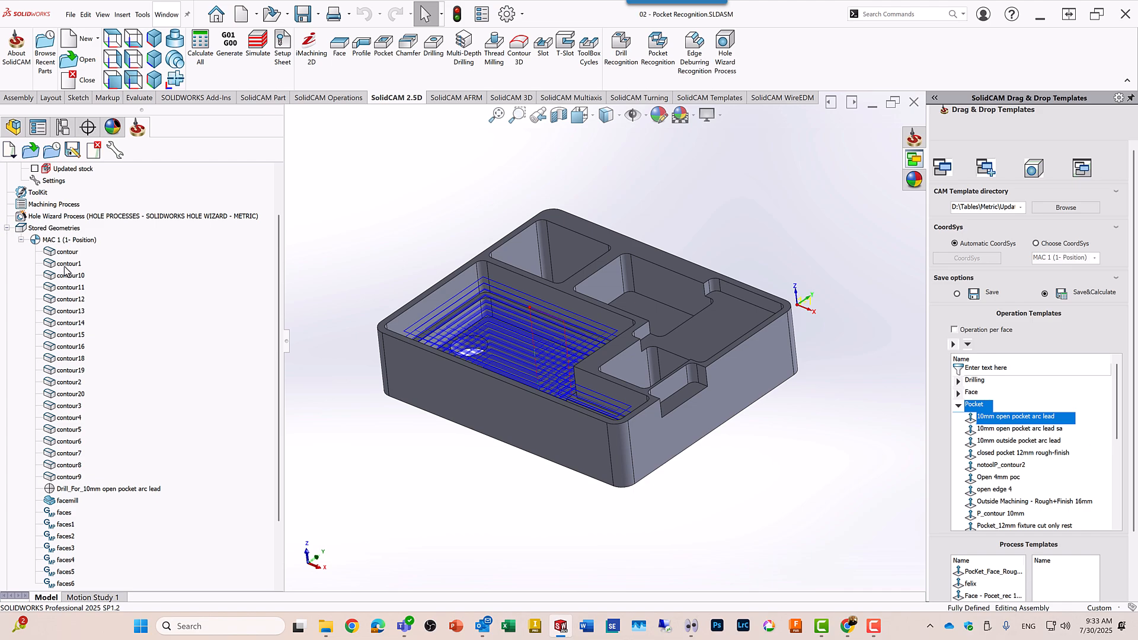
drag(67, 264, 717, 331)
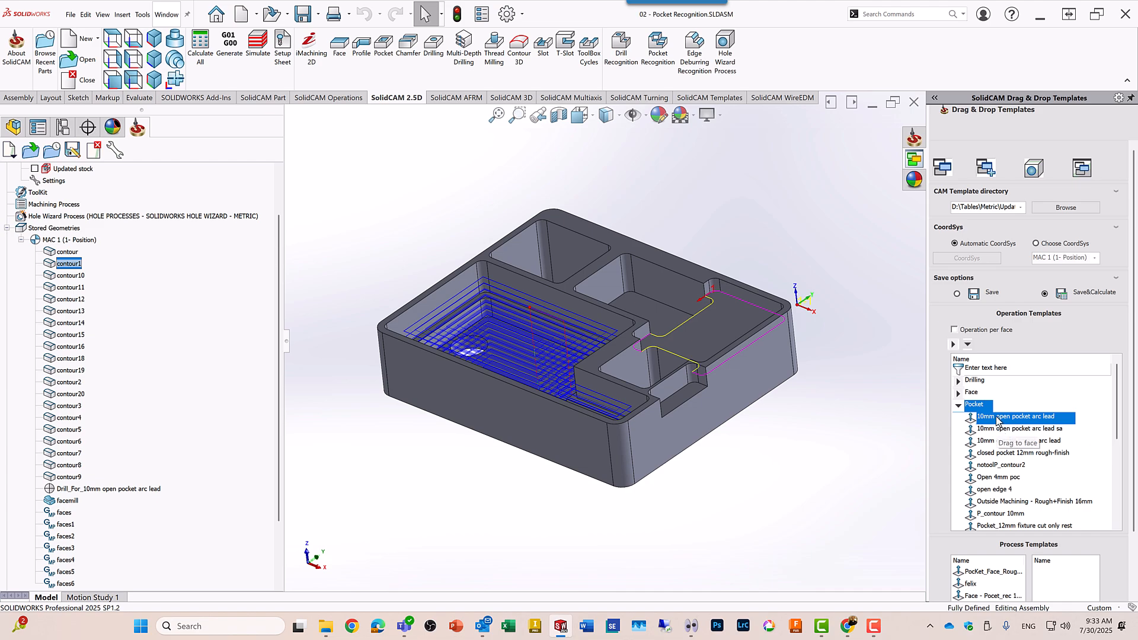
drag(996, 420, 598, 463)
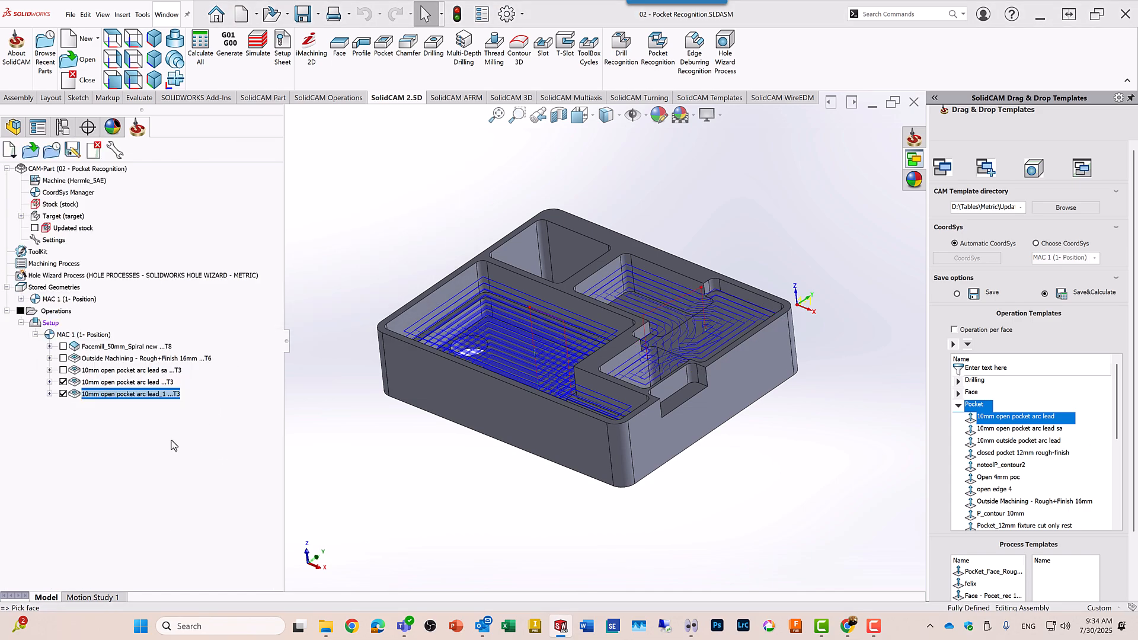
- Select the open pocket's shallow floor face and hide the toolpaths of the two new pocket operations
click(737, 325)
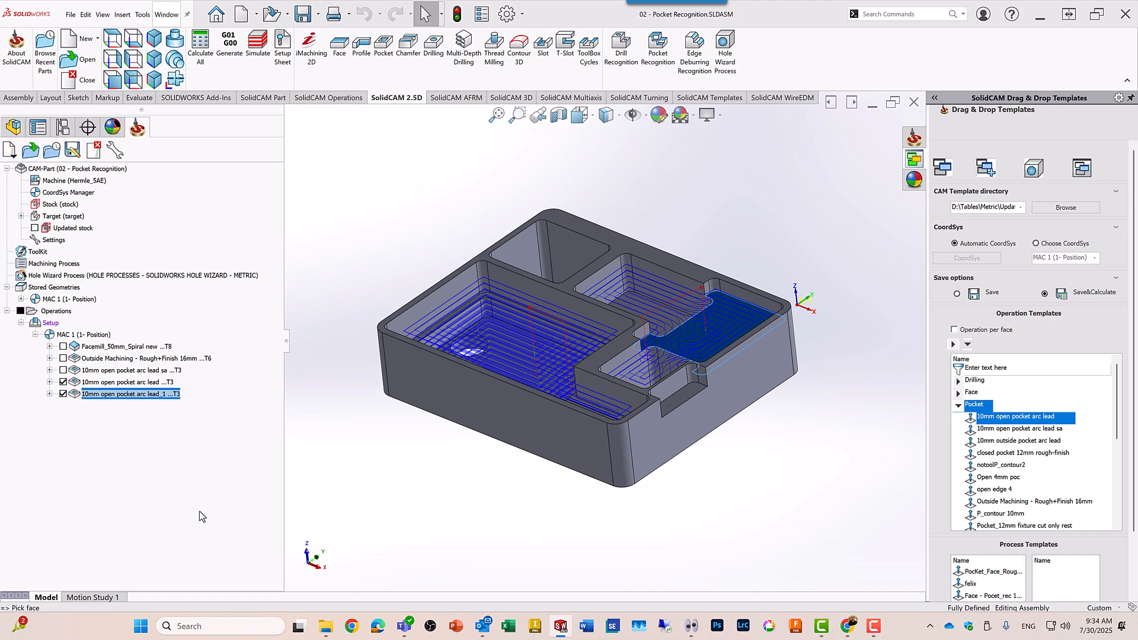
click(62, 393)
click(63, 394)
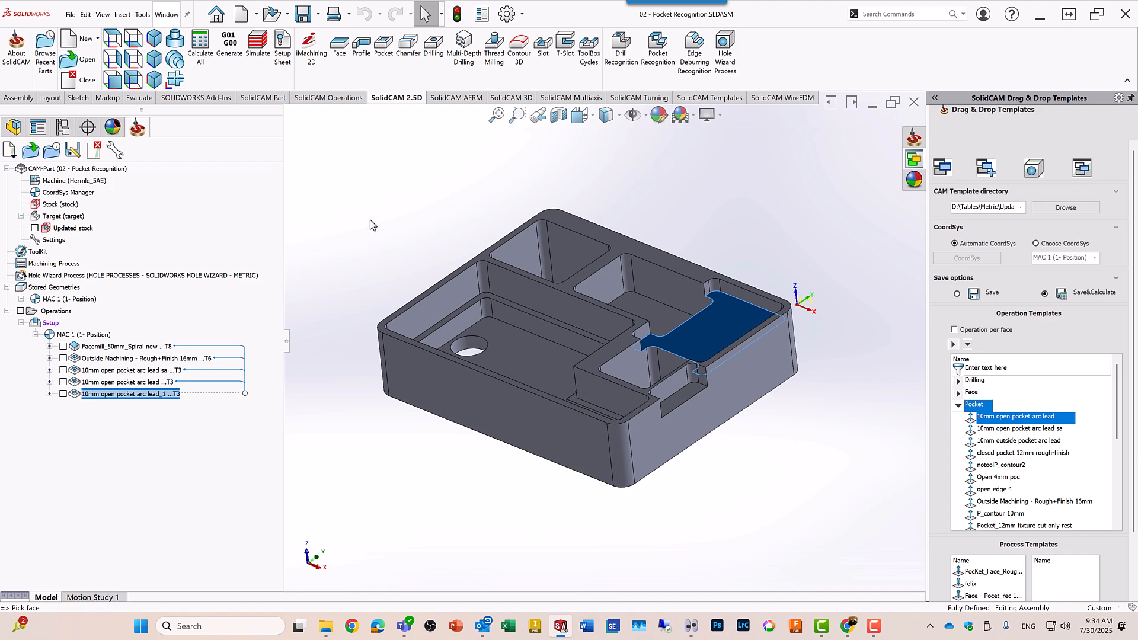
- Close the CAM-Part and open the Template defaults in the SolidCAM Settings
click(913, 103)
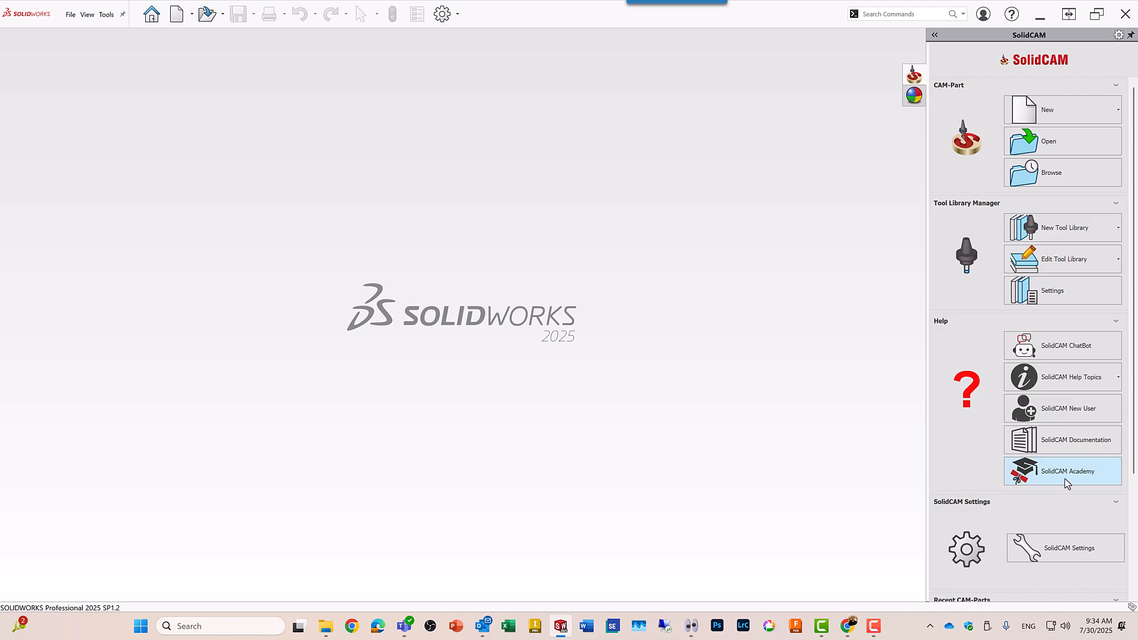
click(1082, 555)
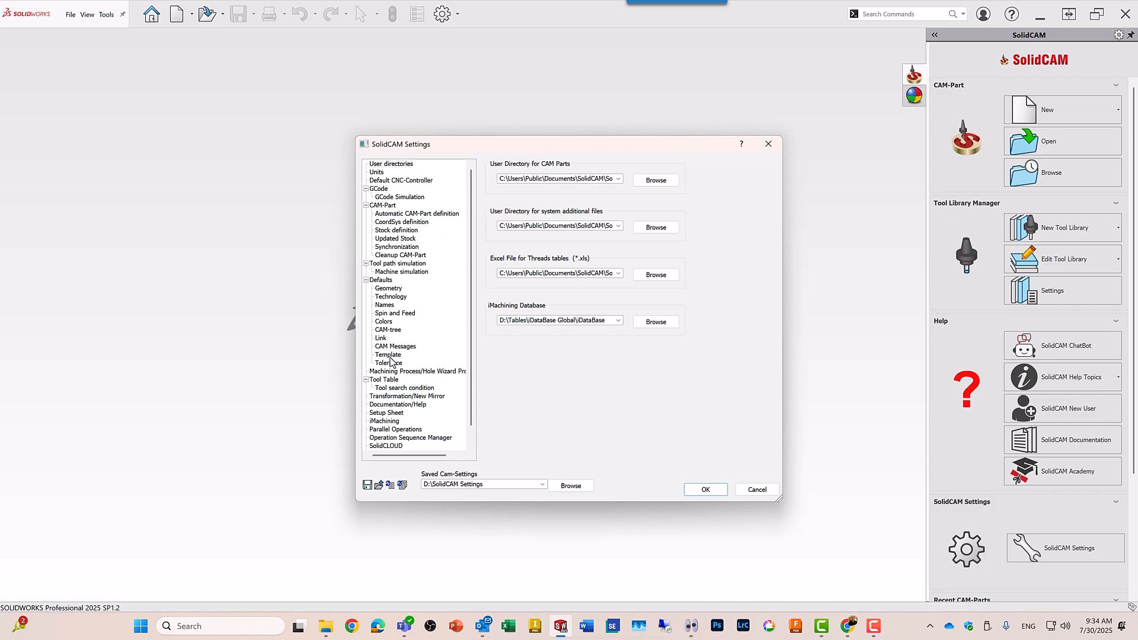
click(388, 355)
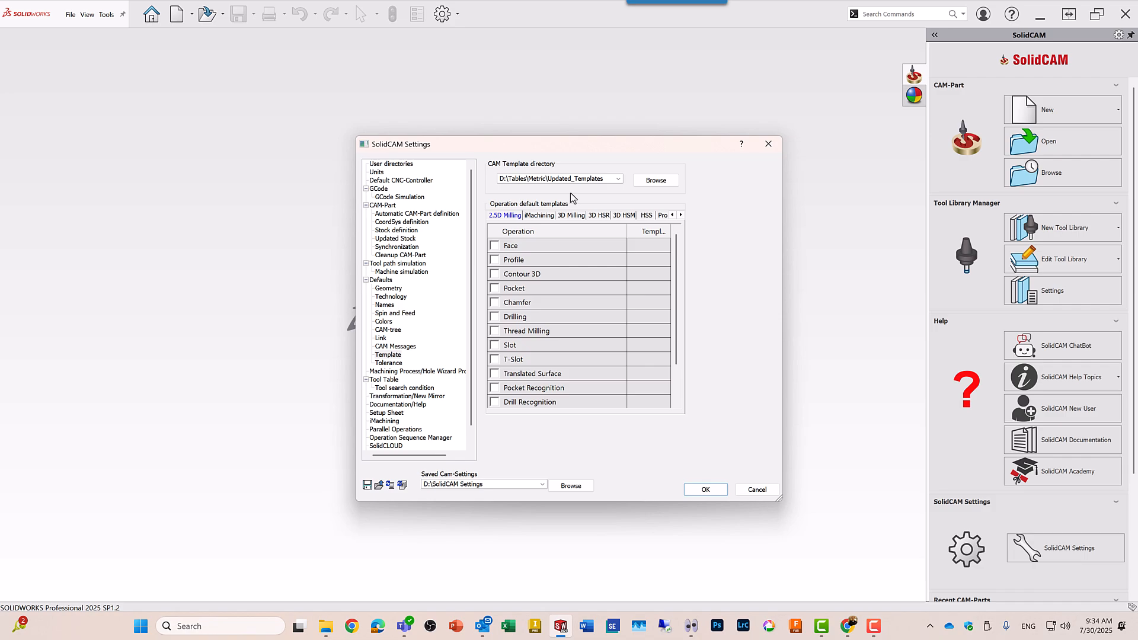
- Review the available CAM template directories in the Template settings without changing the selection
click(617, 179)
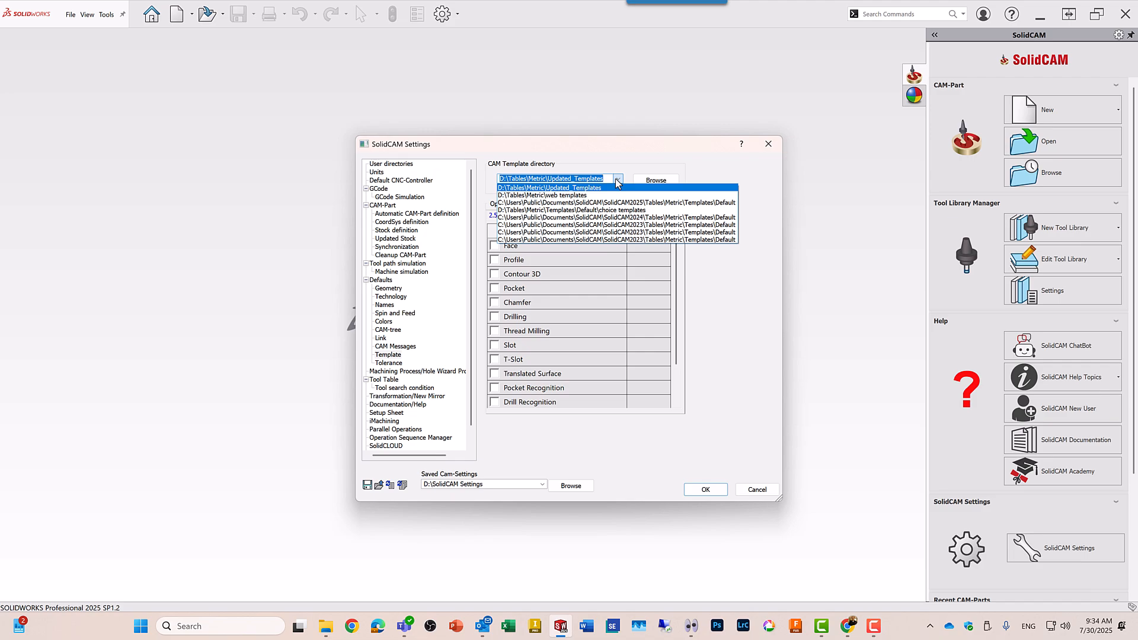
click(585, 150)
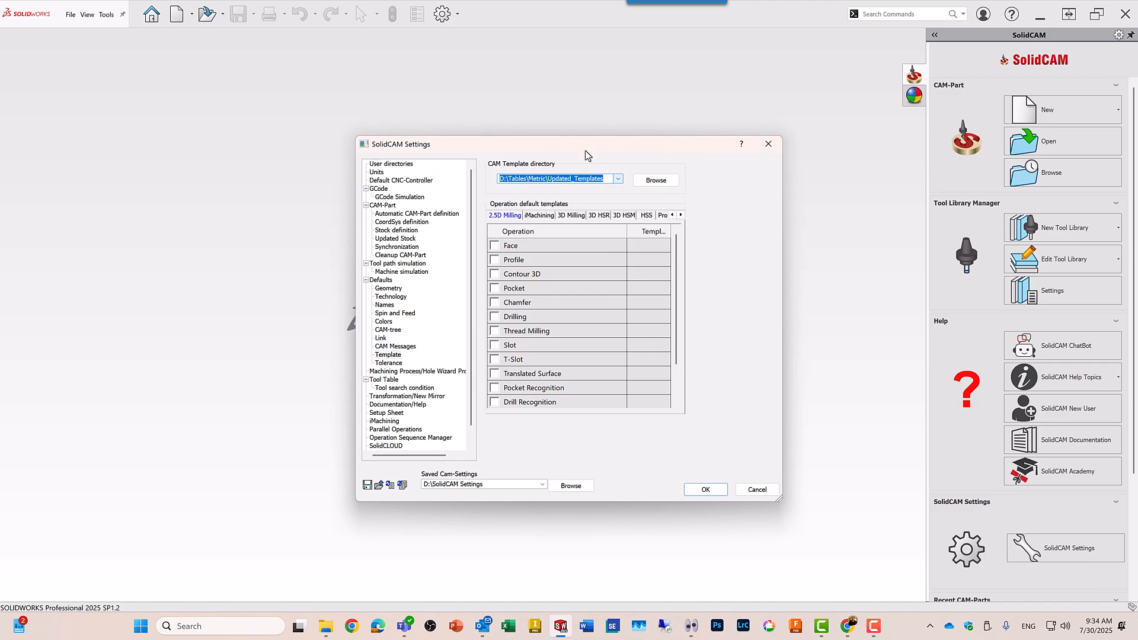
click(618, 179)
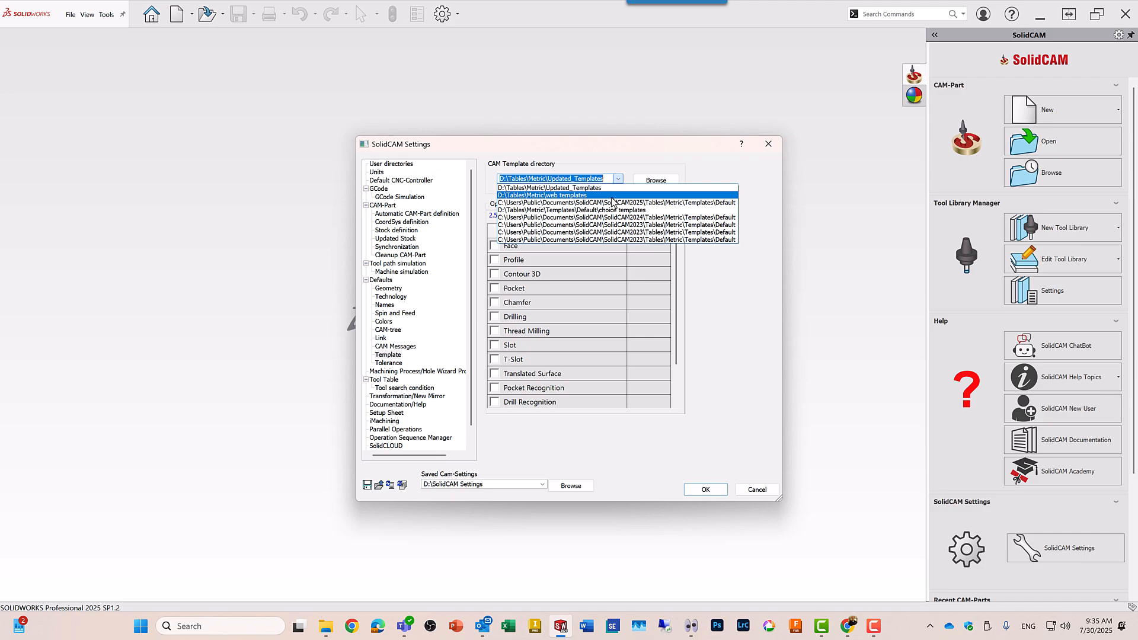
click(601, 159)
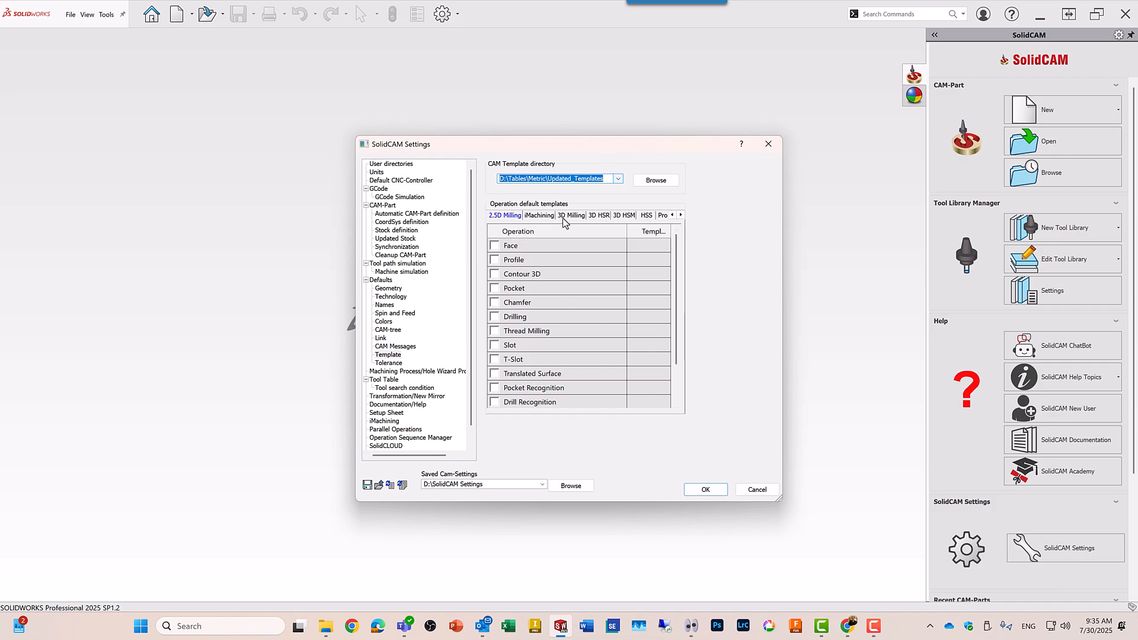
- Try assigning a 100 mm facemill default template to the Face operation under 2.5D Milling, and discard the settings changes
click(501, 218)
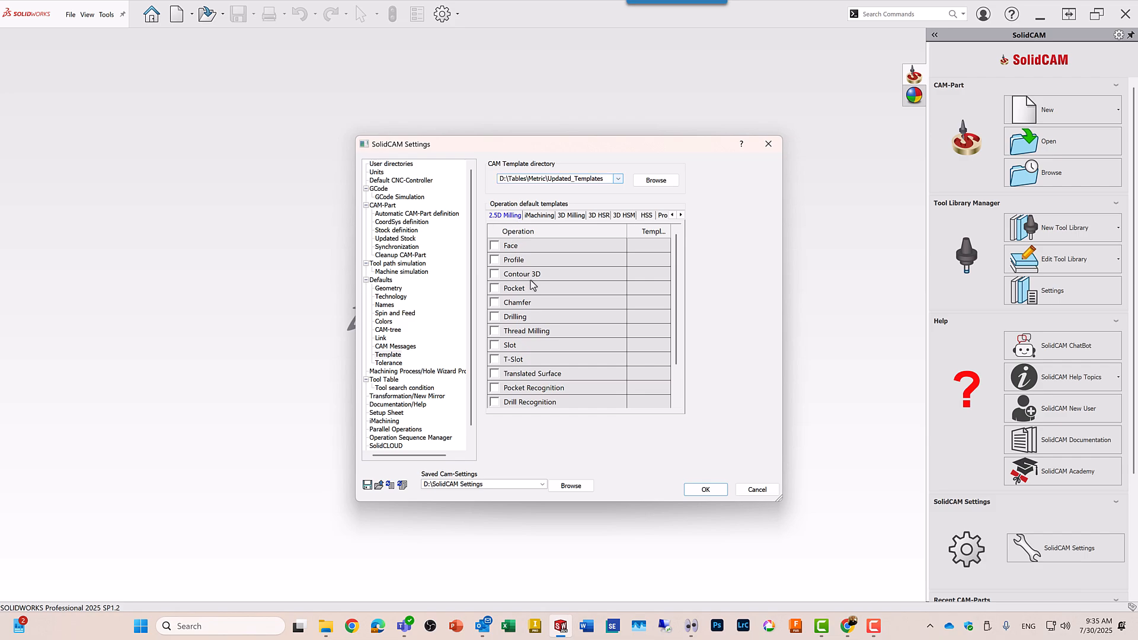
scroll(546, 289, down, 1)
scroll(546, 288, up, 1)
click(494, 245)
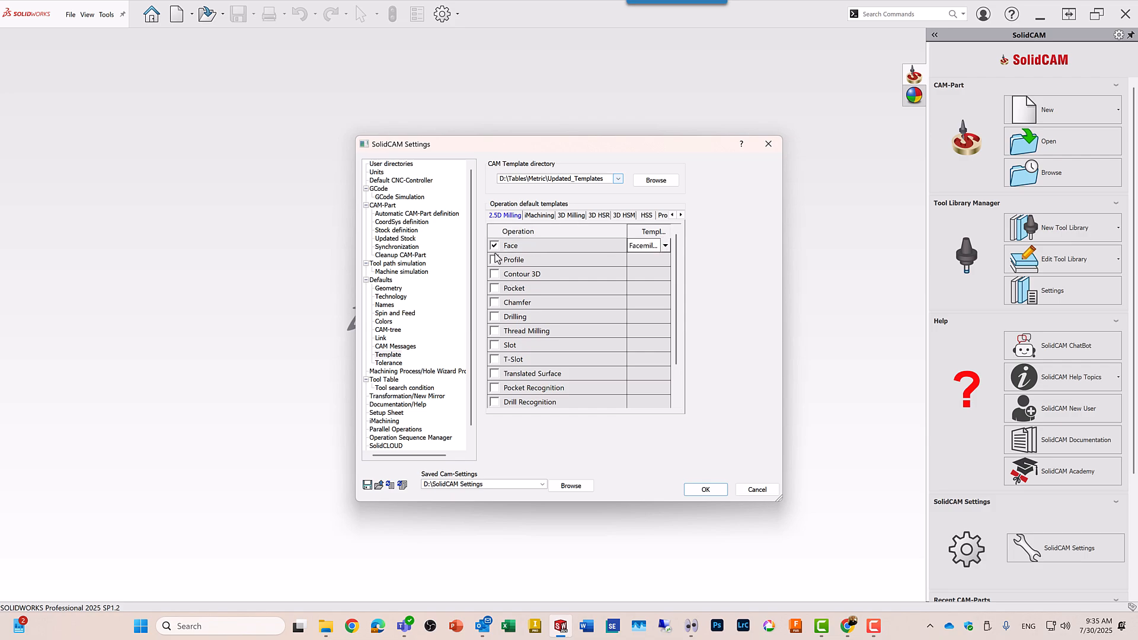
click(665, 246)
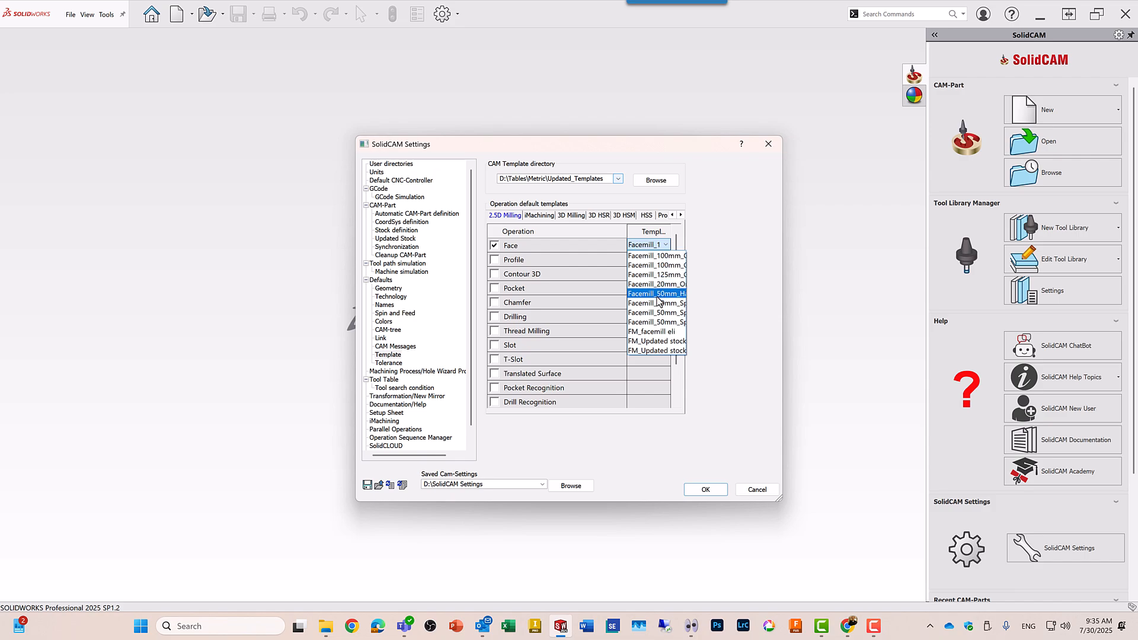
click(652, 257)
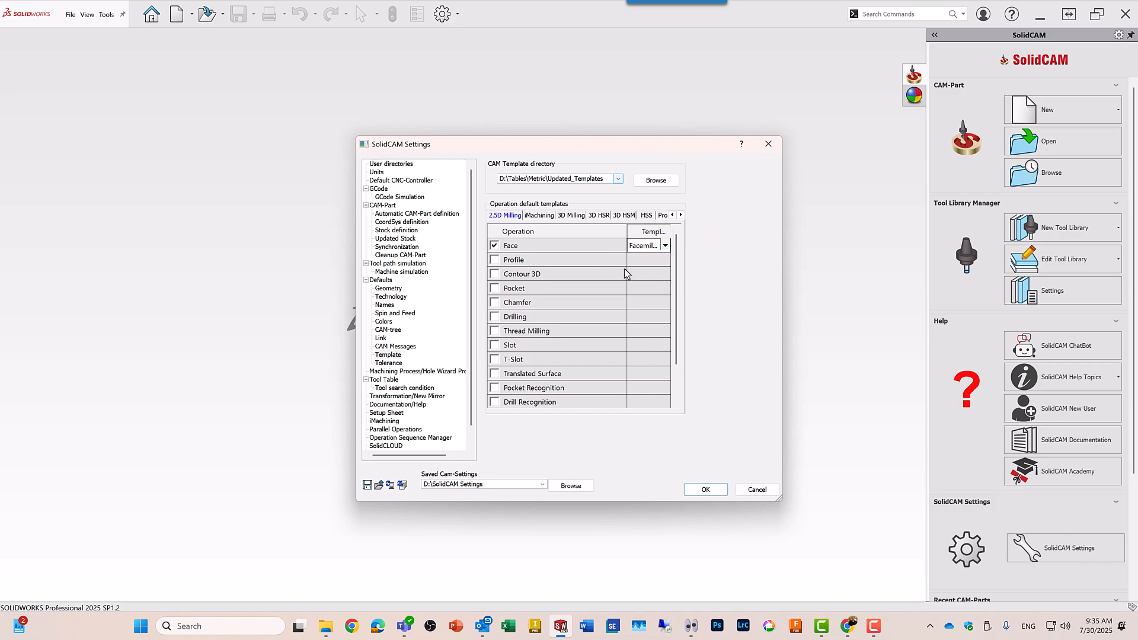
click(494, 245)
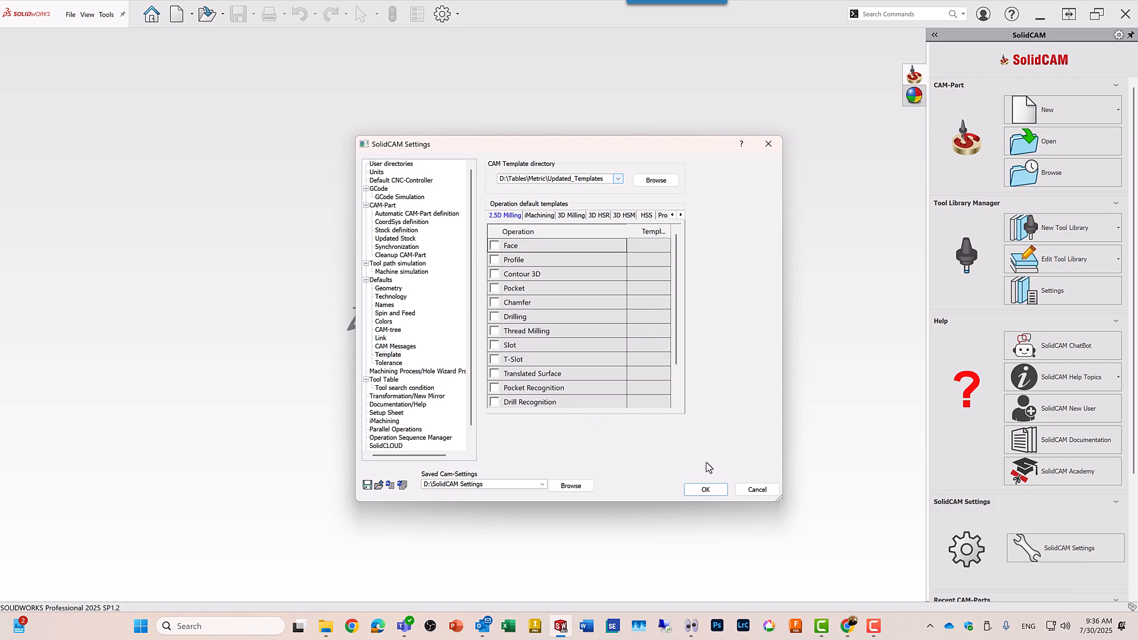
click(748, 491)
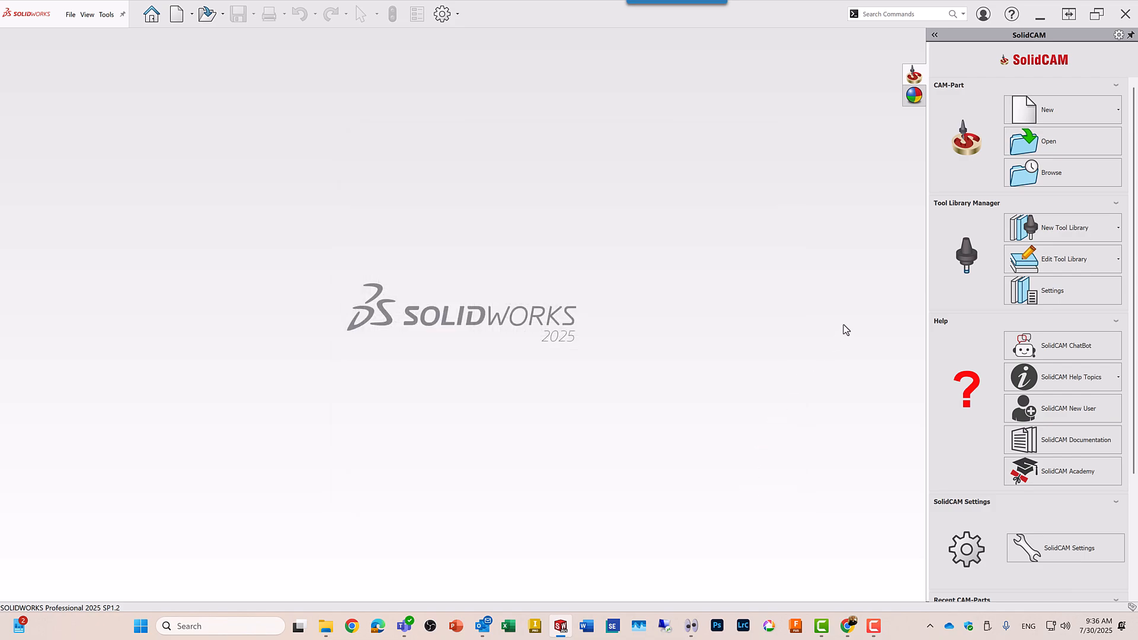
- Reopen the "02 - Pocket Recognition" CAM-Part from the recent parts
click(1048, 177)
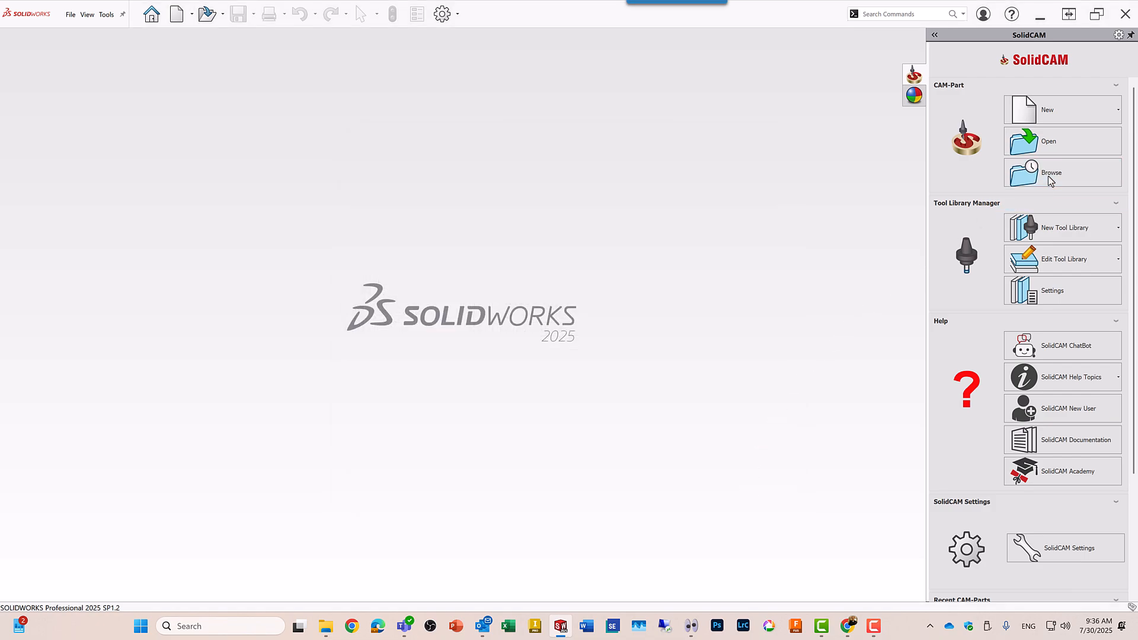
double_click(416, 179)
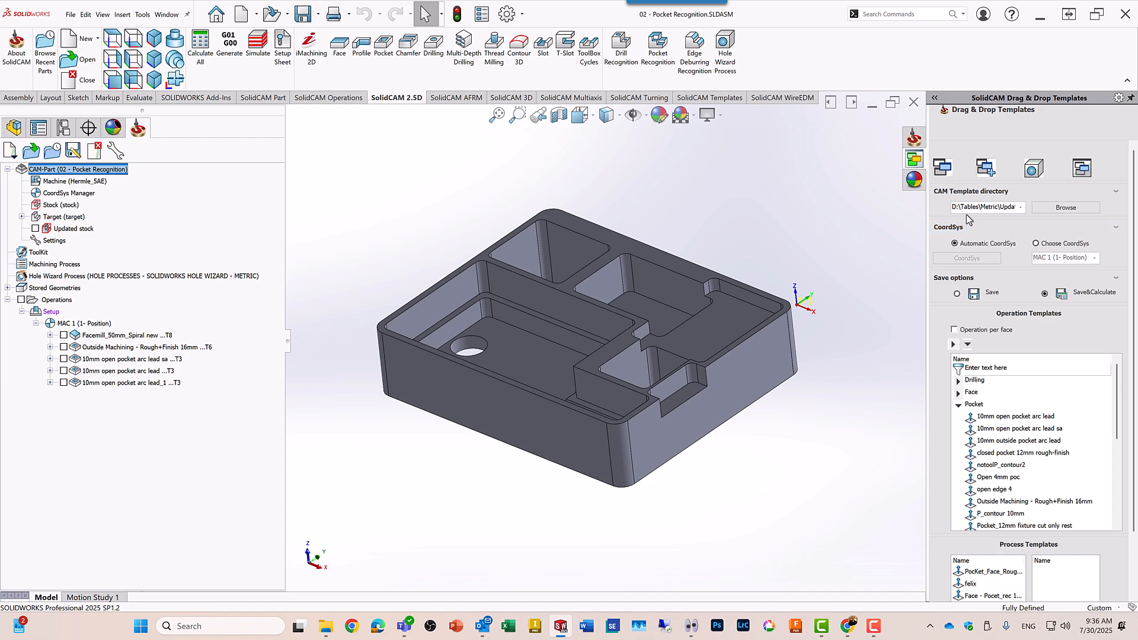
- Switch the CAM template directory to D:\Templates\Lesson 2 and back to D:\Tables\Metric\Updated_Templates
click(1020, 208)
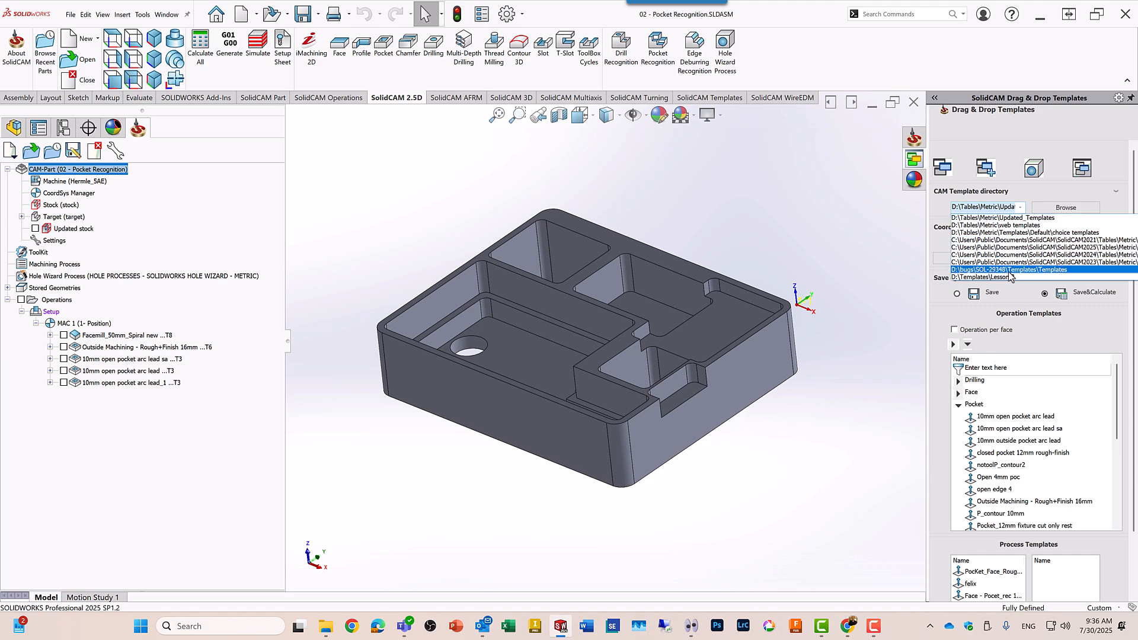
click(1009, 277)
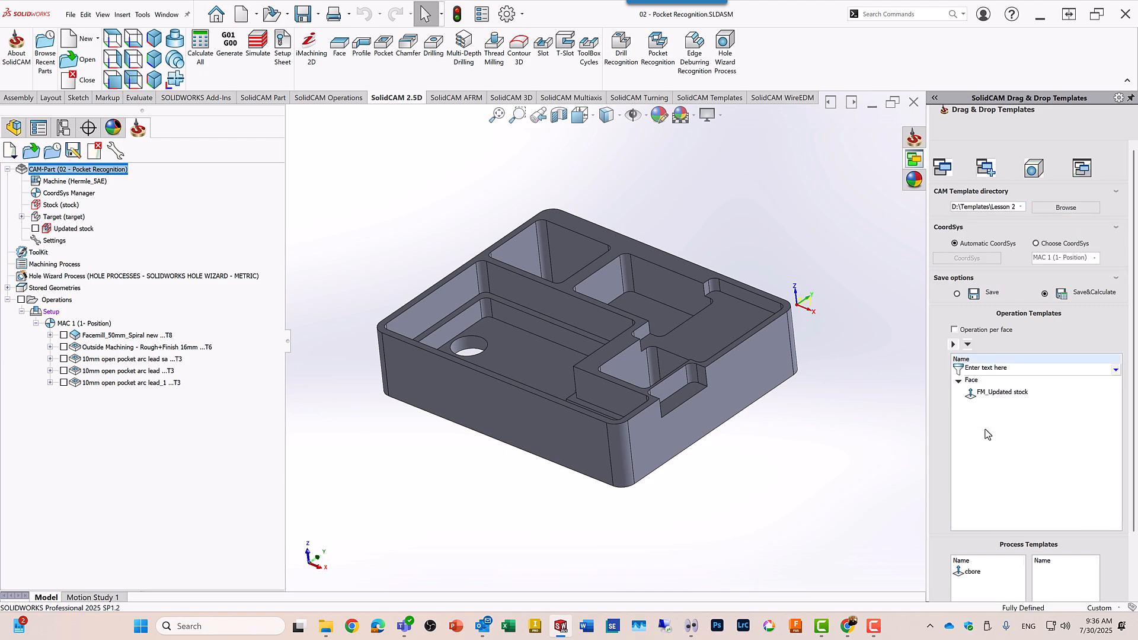
click(1019, 207)
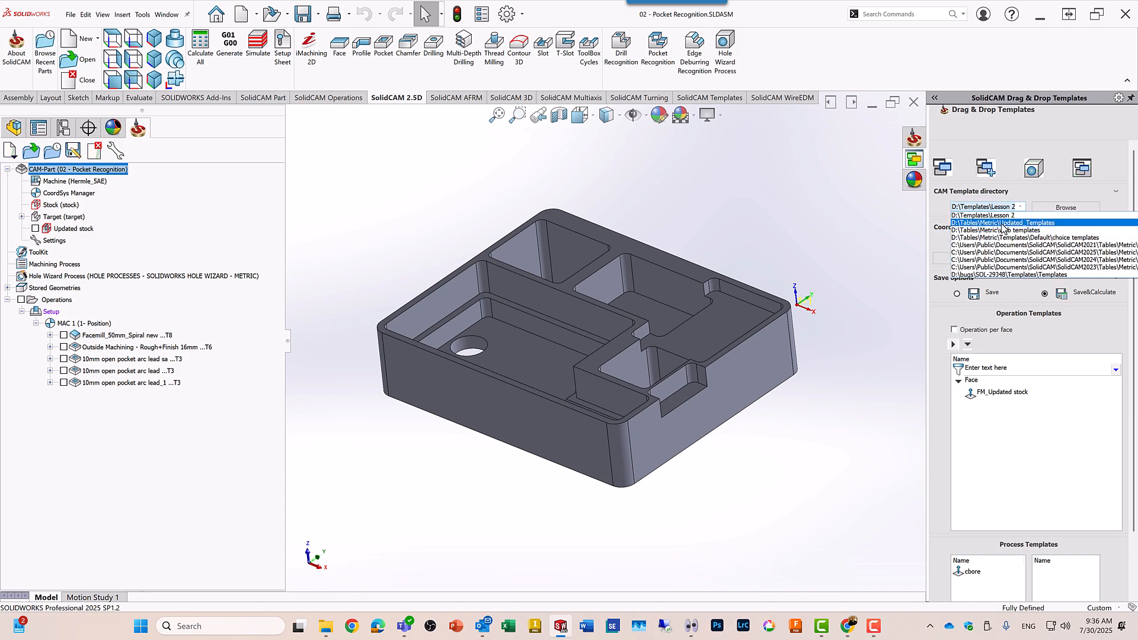
click(1003, 223)
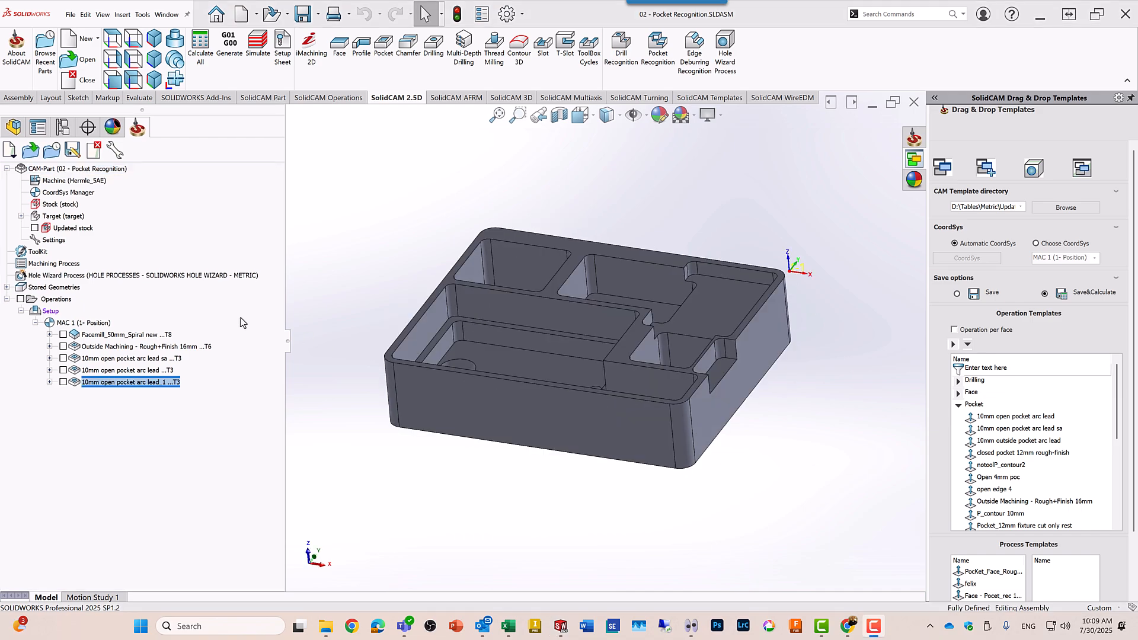
- Preview the toolpath of the 10mm open pocket arc lead_1 operation, and reuse that operation as a template on the rear middle pocket's floor
drag(240, 318, 717, 235)
middle_drag(723, 218, 702, 229)
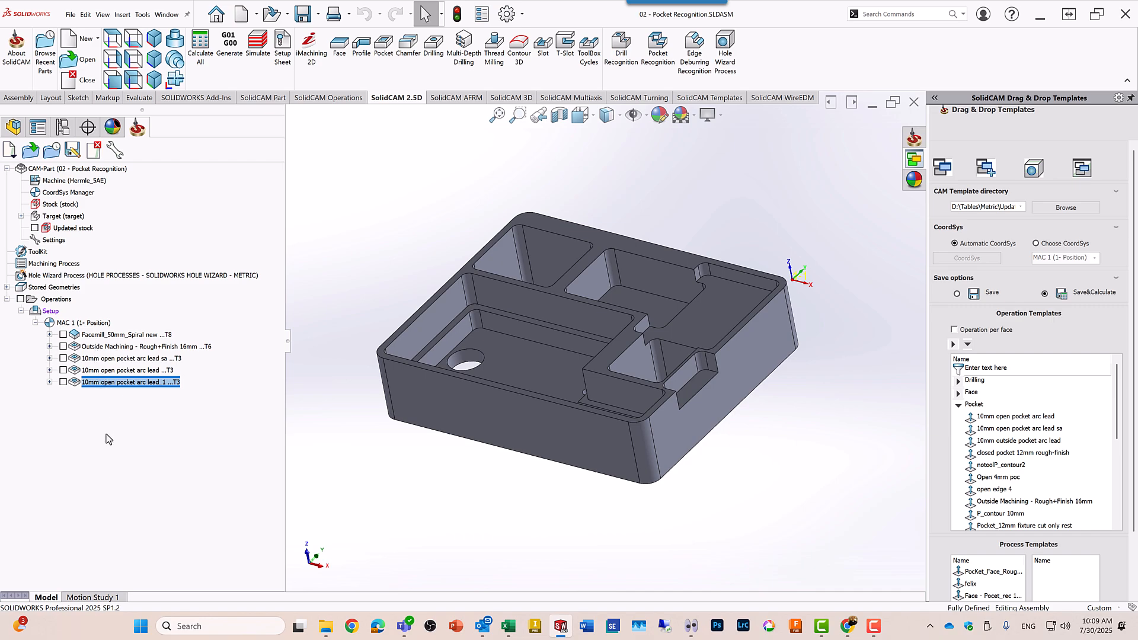
middle_drag(563, 398, 351, 437)
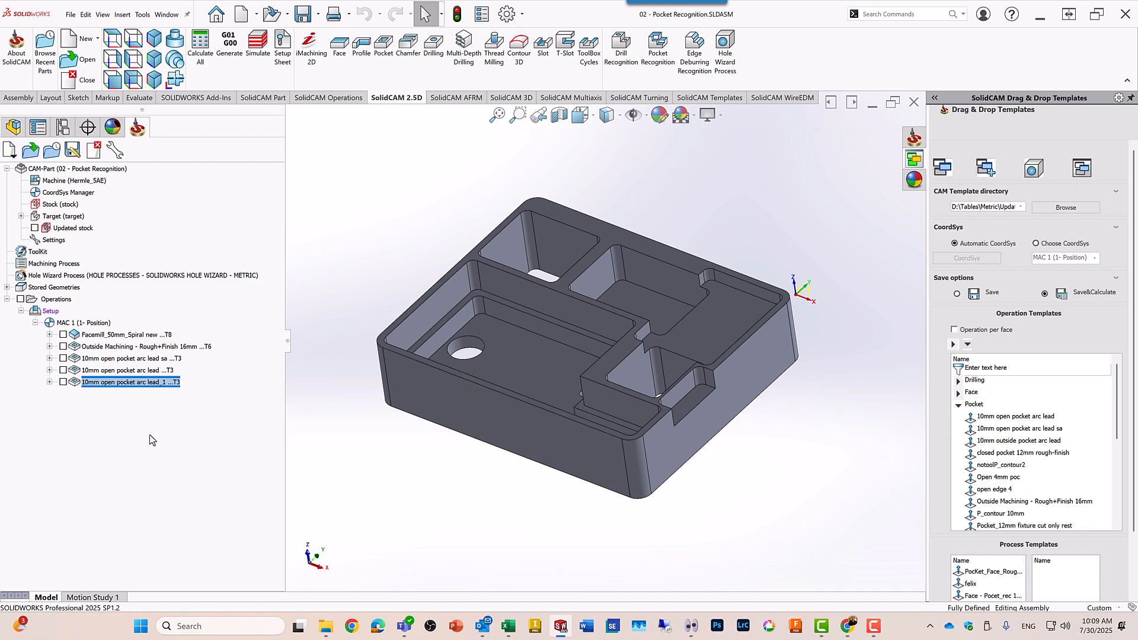
click(63, 381)
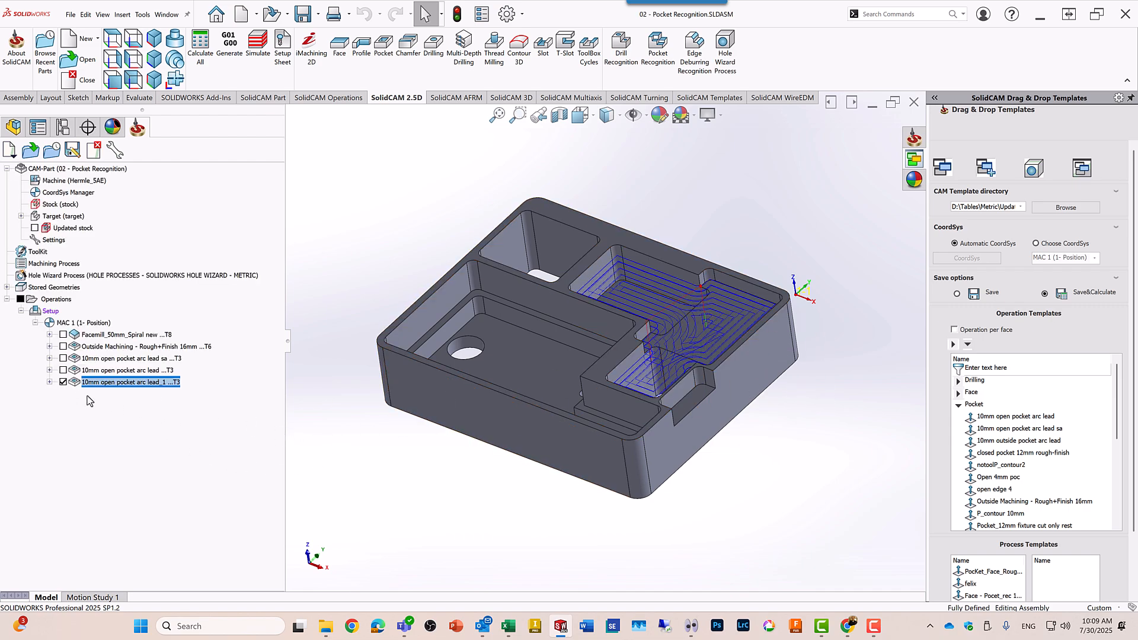
click(64, 381)
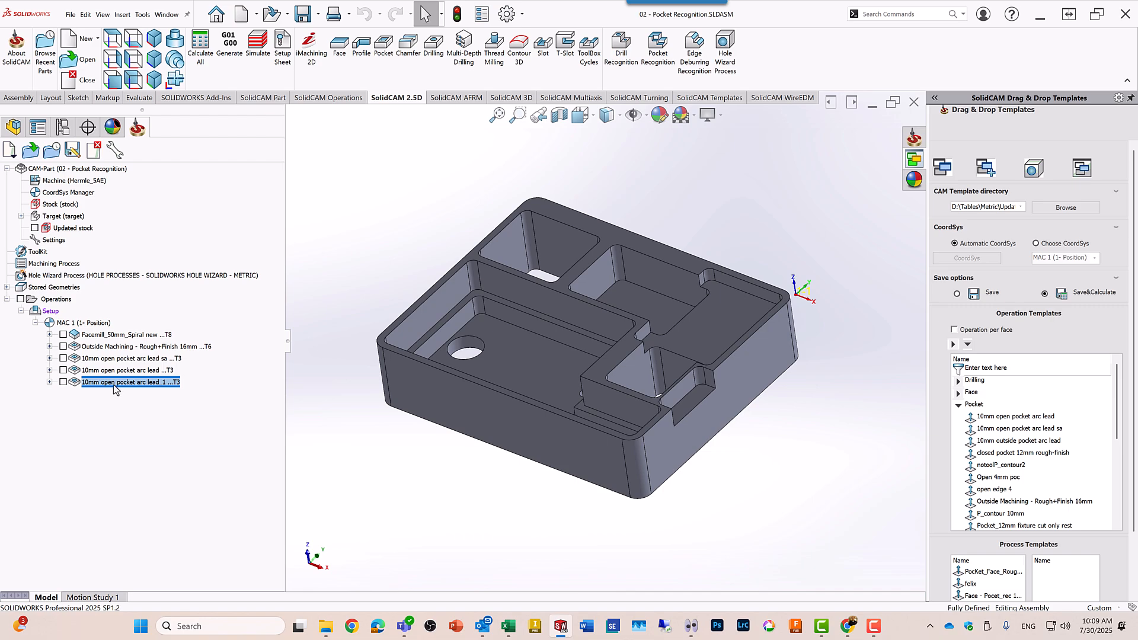
drag(109, 382, 638, 298)
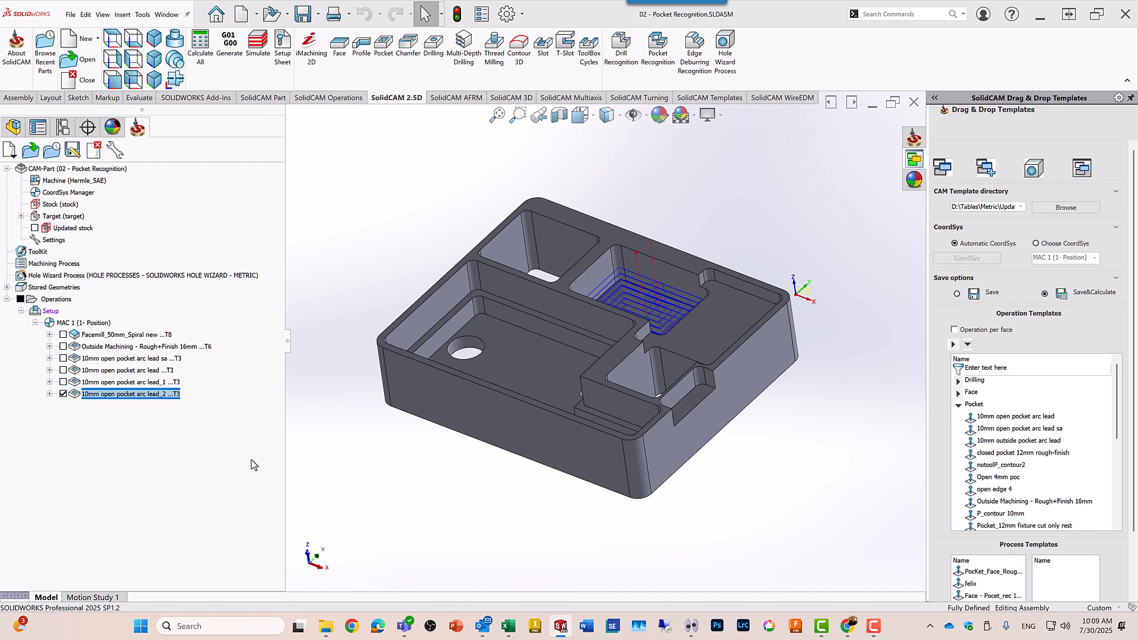
- Review the geometry and technology settings of the new 10mm open pocket arc lead_2 operation, and close it without changes
click(115, 382)
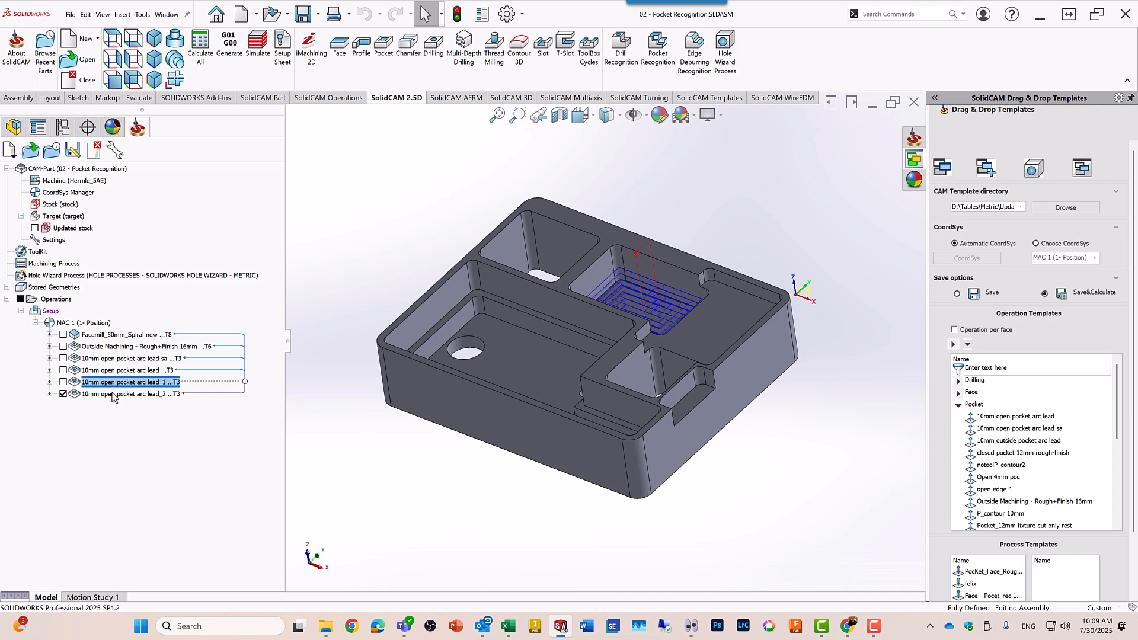
click(116, 394)
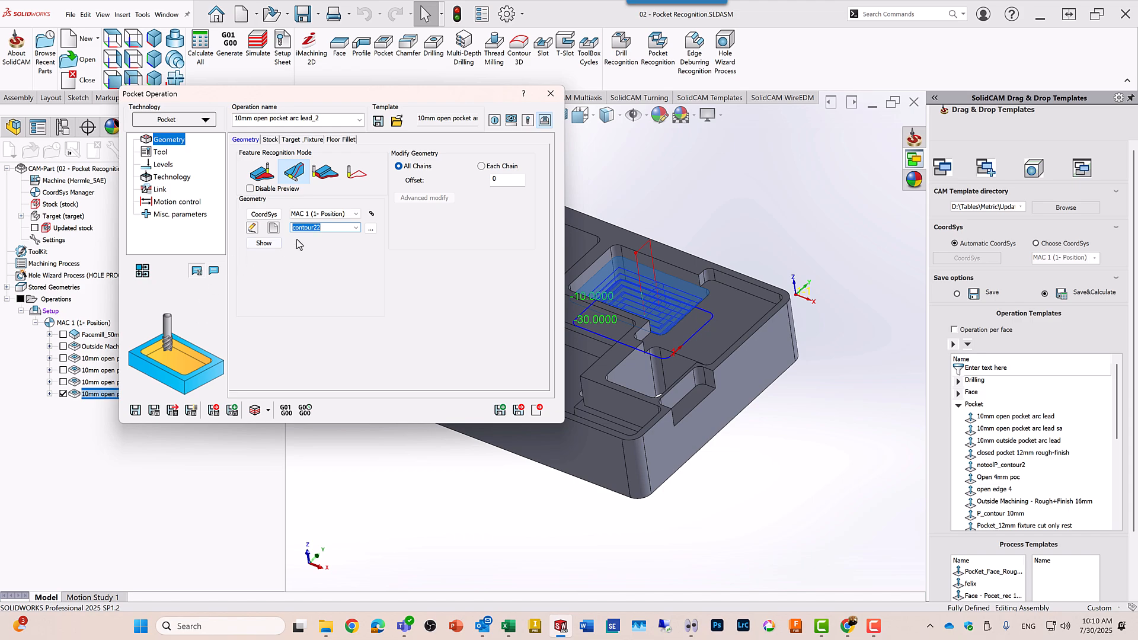
click(163, 177)
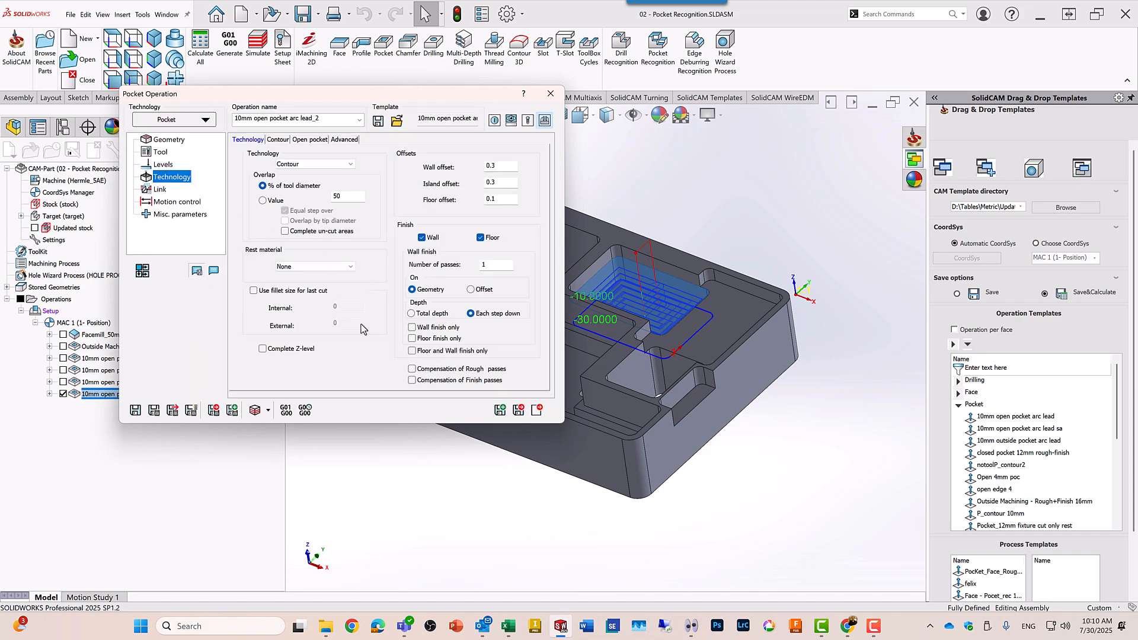
click(550, 94)
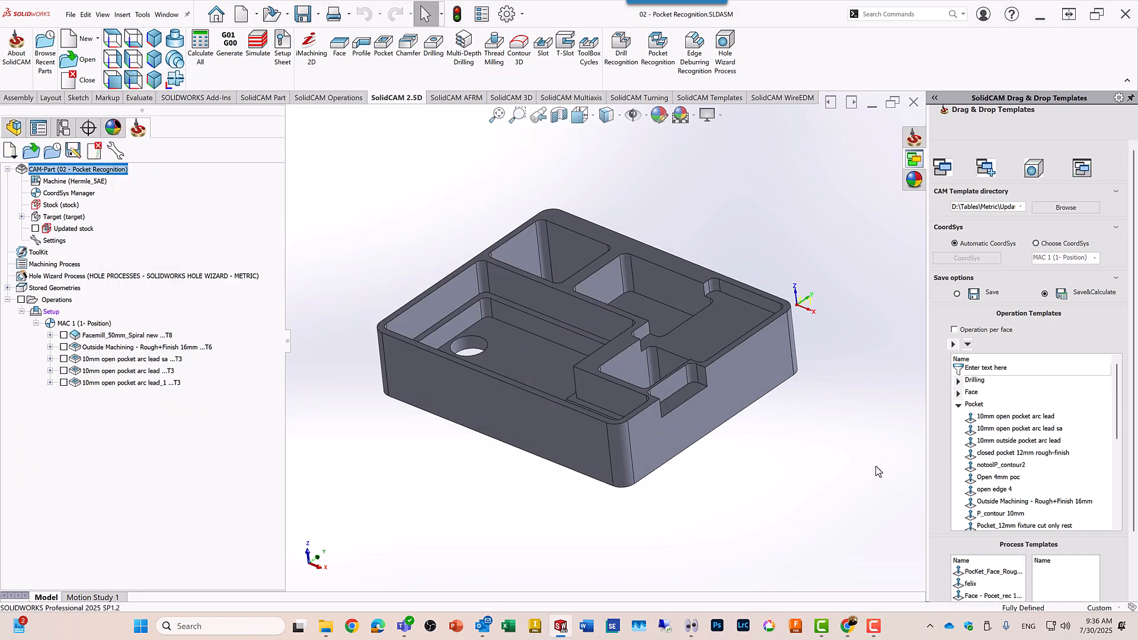